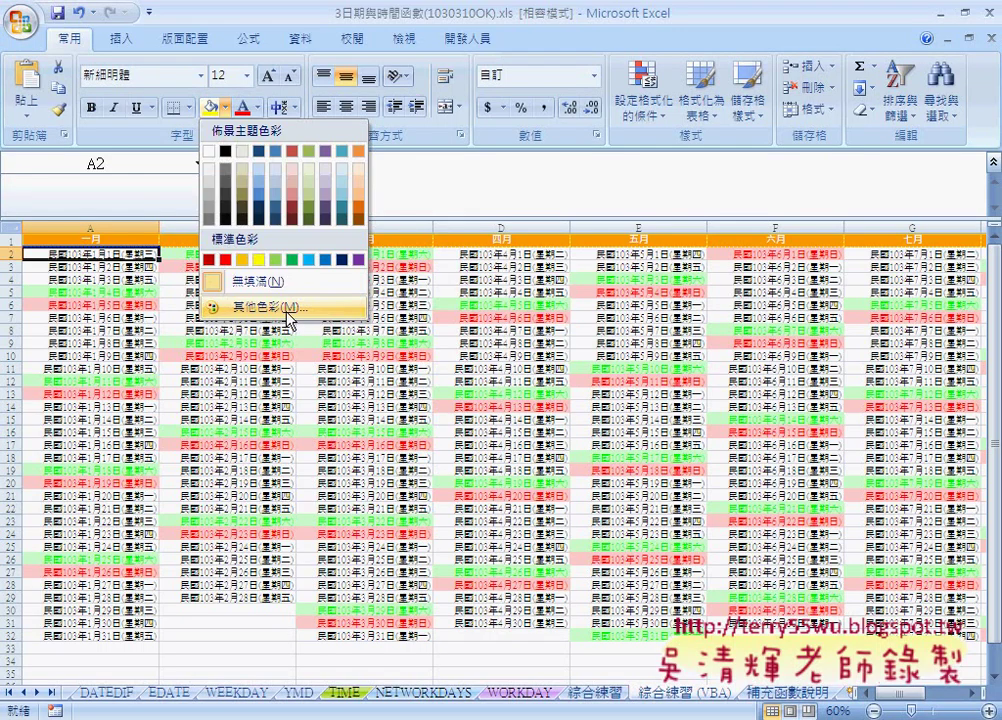
Try light green custom fill colours (green value 235) in the colour chooser, then cancel.
click(288, 310)
click(242, 320)
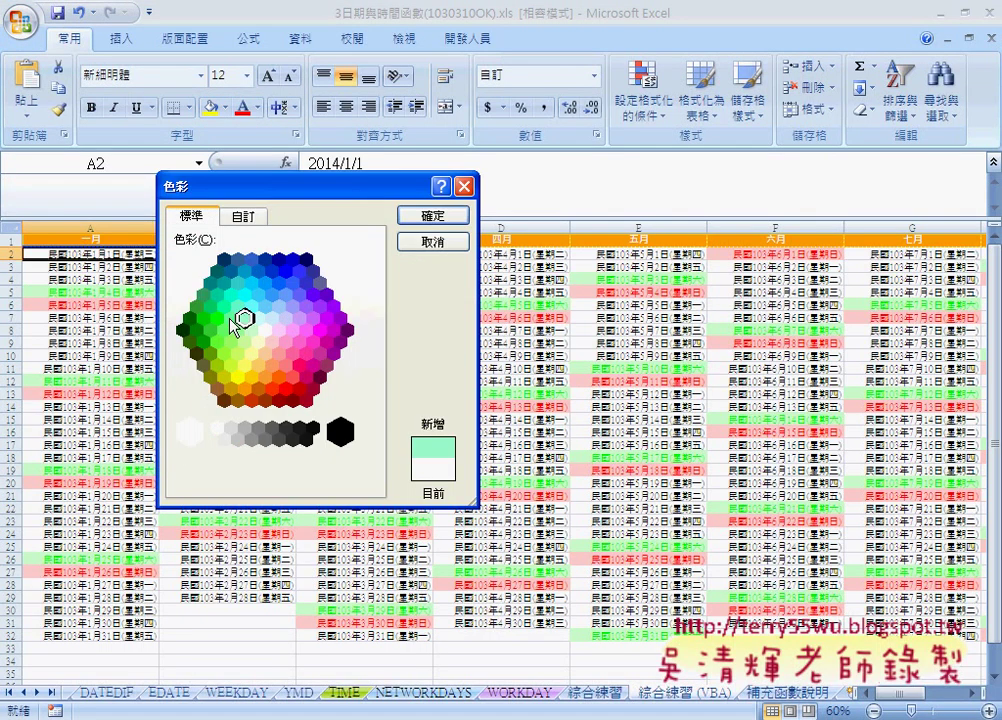
click(230, 293)
click(243, 217)
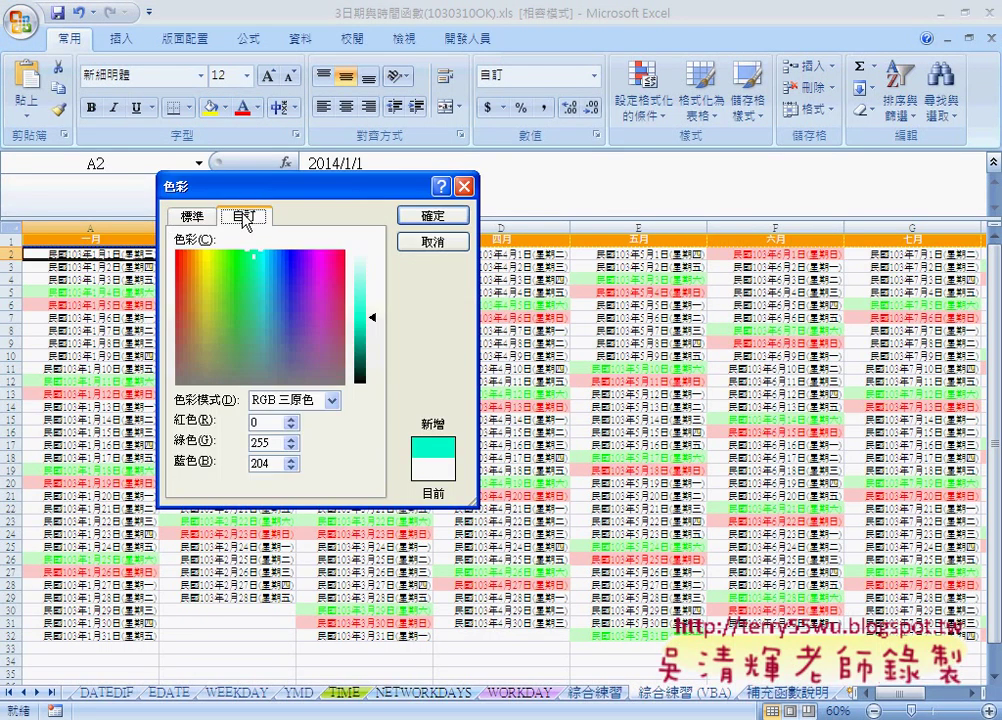
click(371, 304)
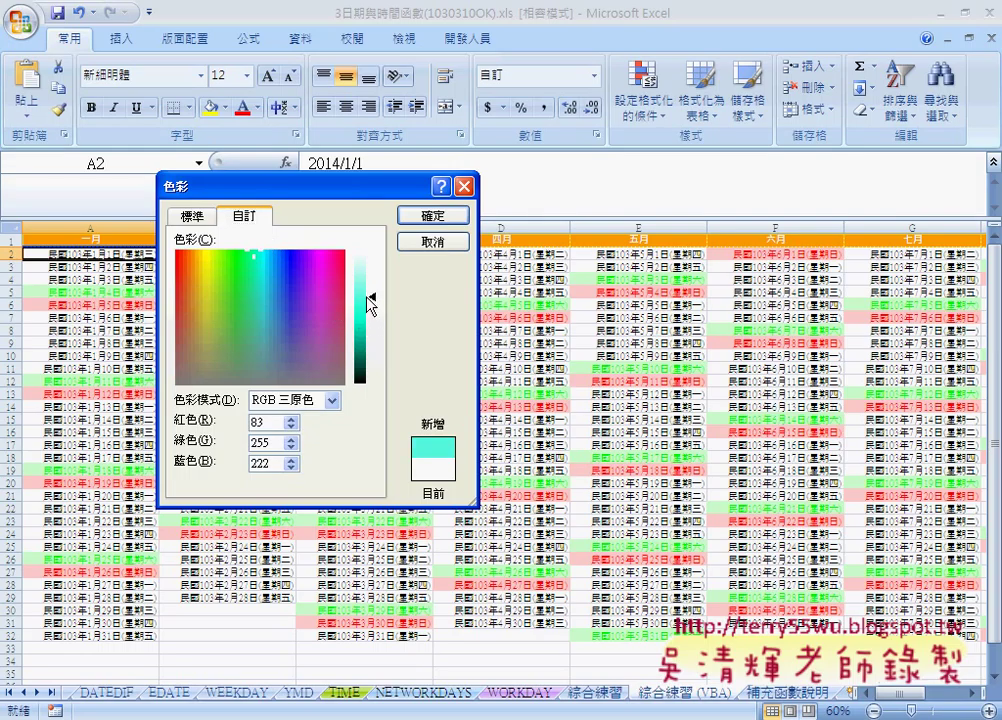
drag(373, 310, 370, 296)
drag(252, 289, 238, 297)
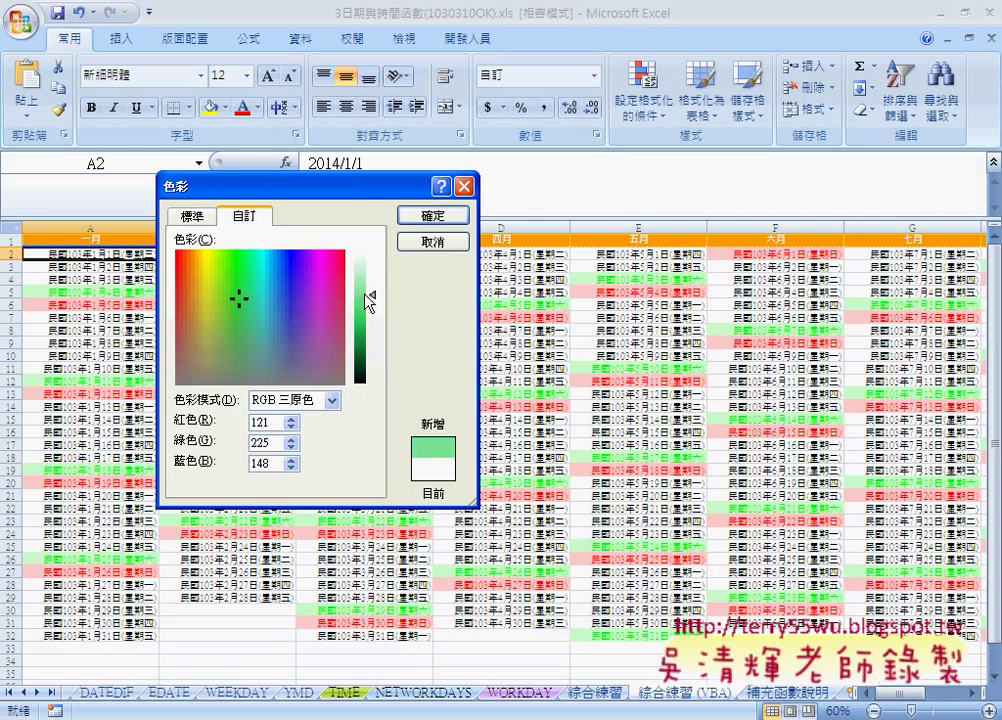
drag(372, 293, 371, 281)
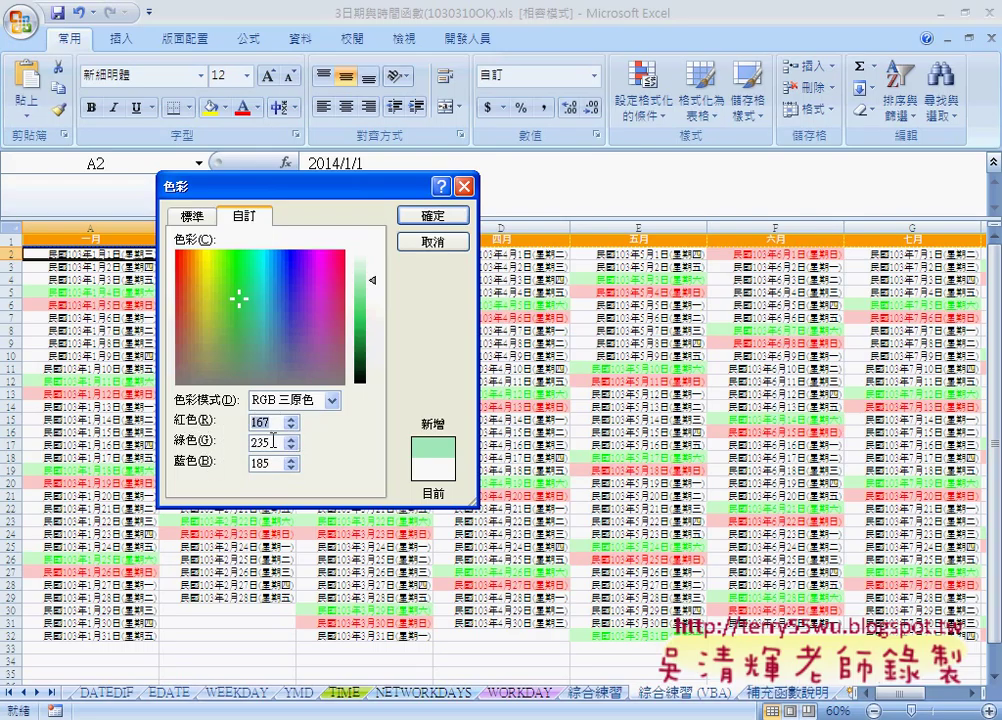
double_click(262, 443)
click(272, 463)
click(432, 243)
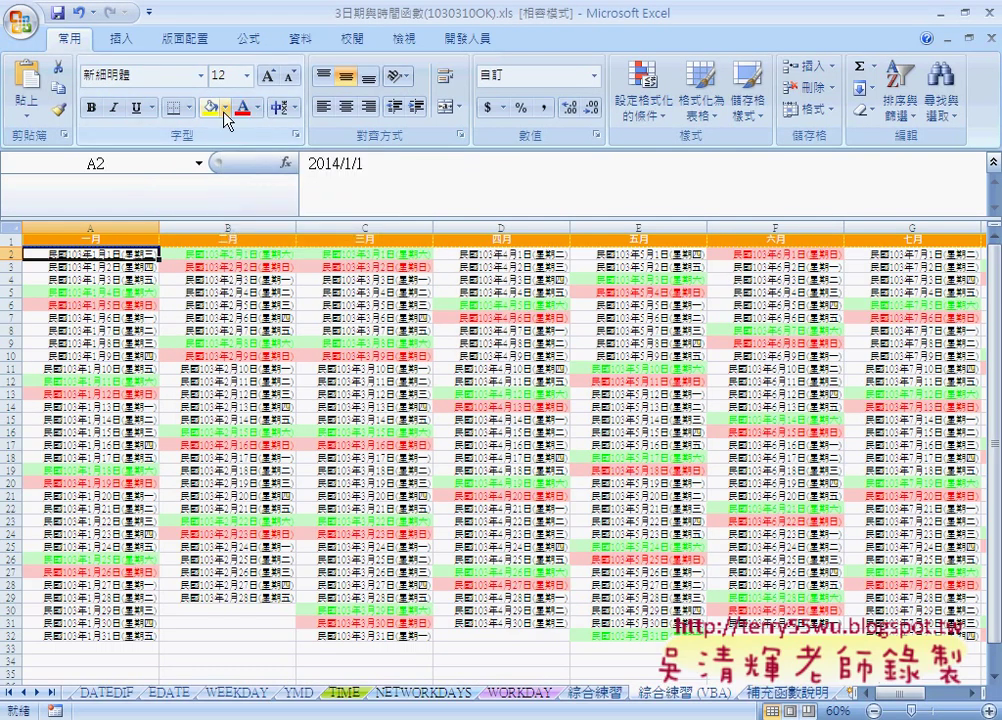
Reopen the custom RGB fill colour chooser and close it without changes.
click(225, 110)
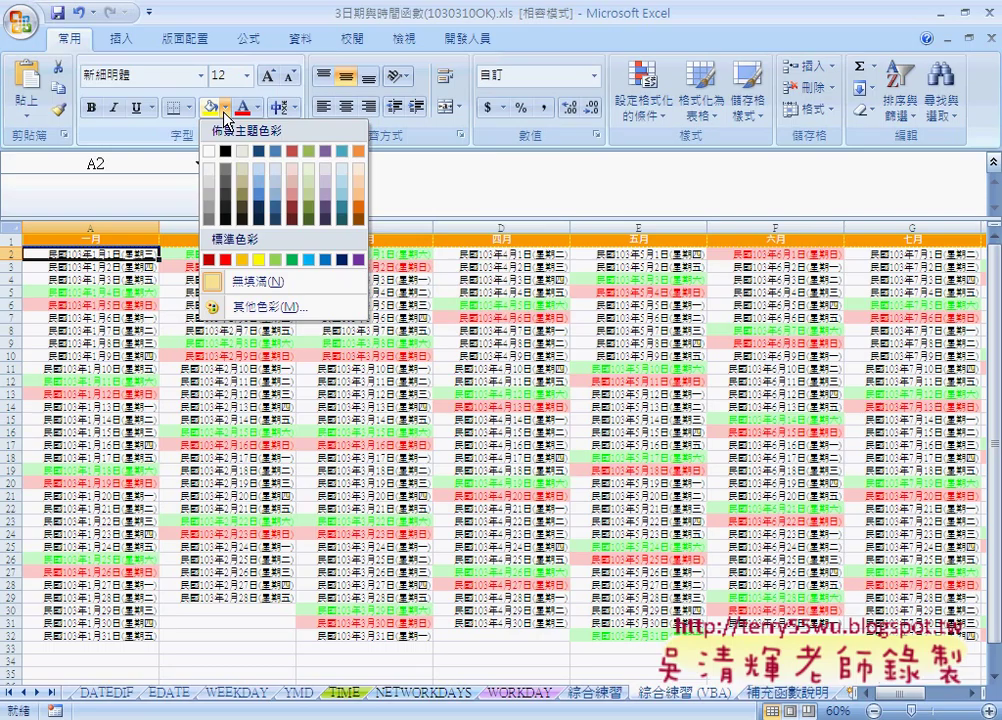
click(265, 310)
click(245, 216)
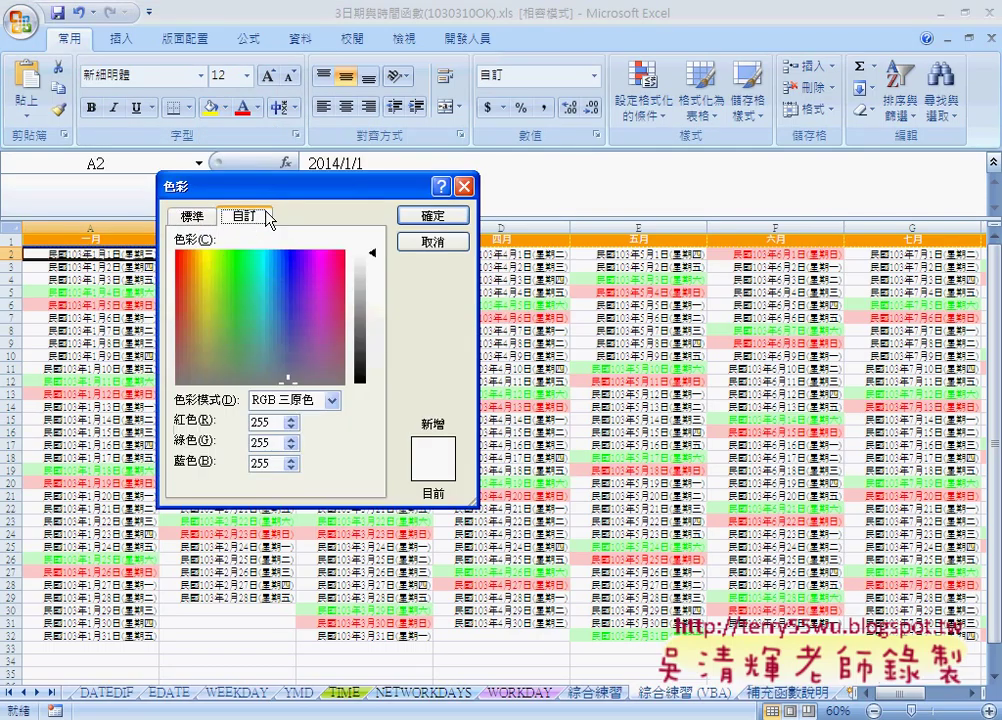
drag(290, 193, 390, 181)
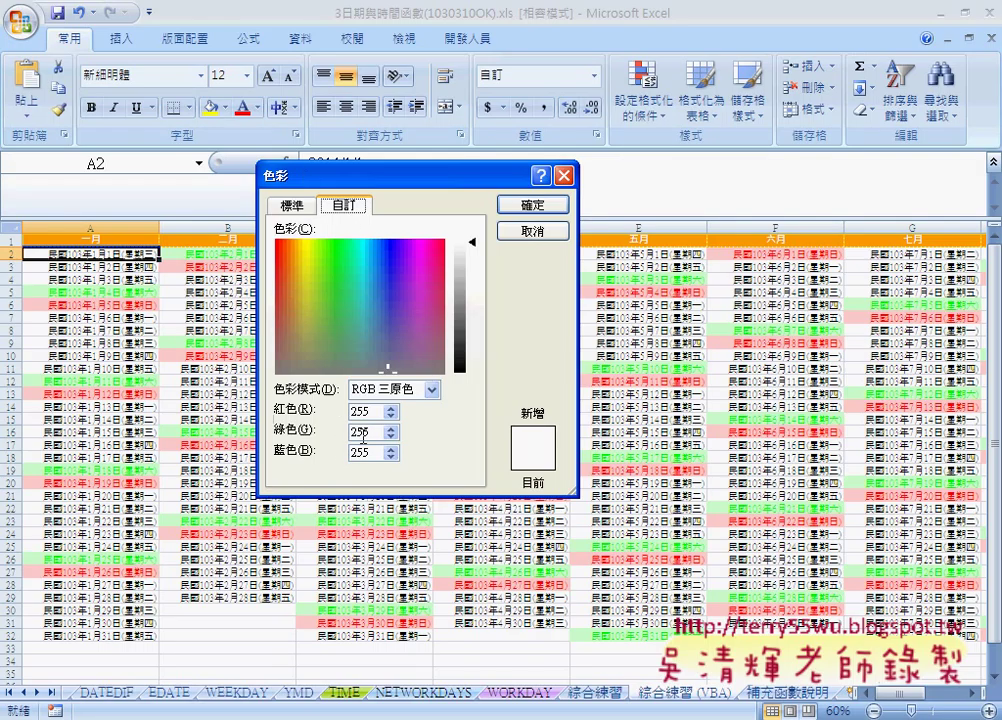
click(533, 232)
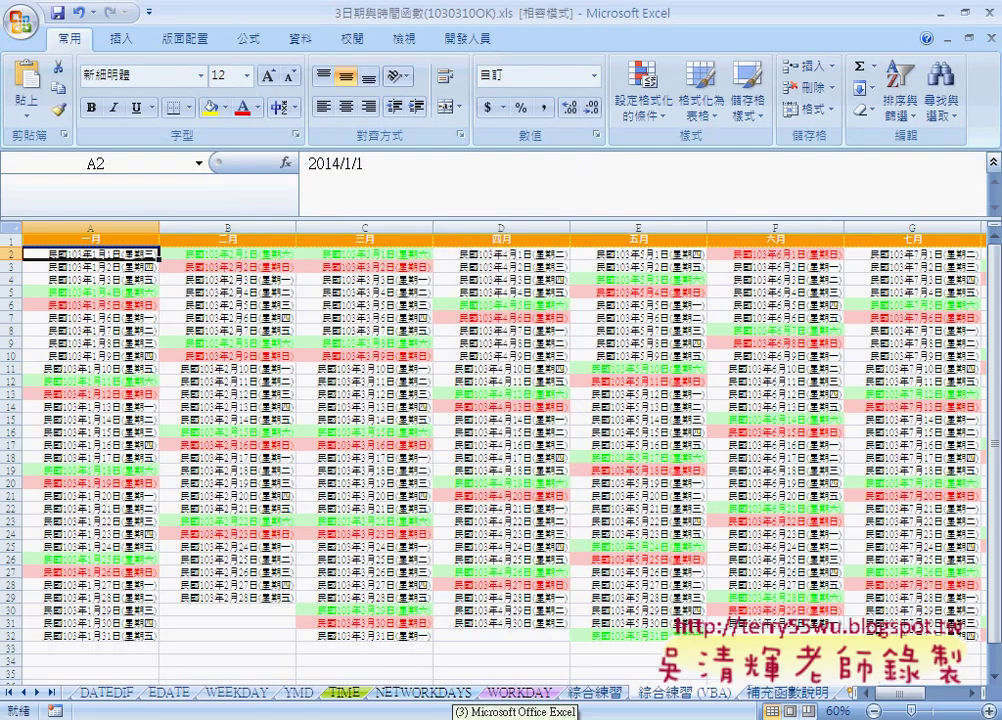
In the Google Drive preview of the VBA code image, underline Font.Color in red.
click(650, 716)
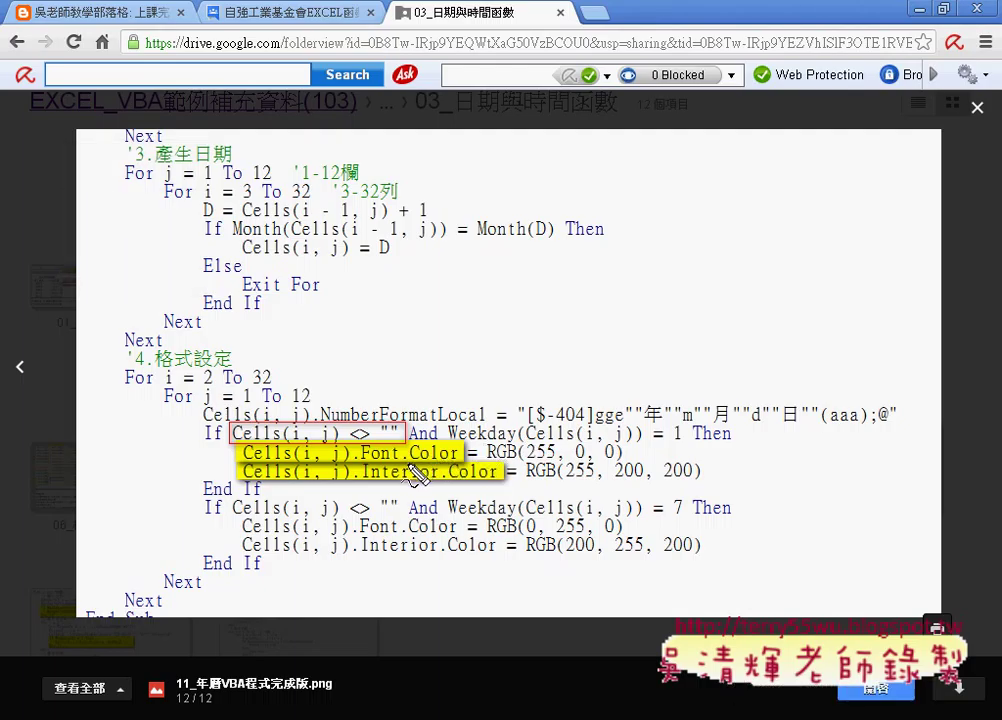
drag(408, 463, 452, 463)
mouse_move(384, 463)
mouse_down()
mouse_move(364, 463)
mouse_move(432, 482)
mouse_up()
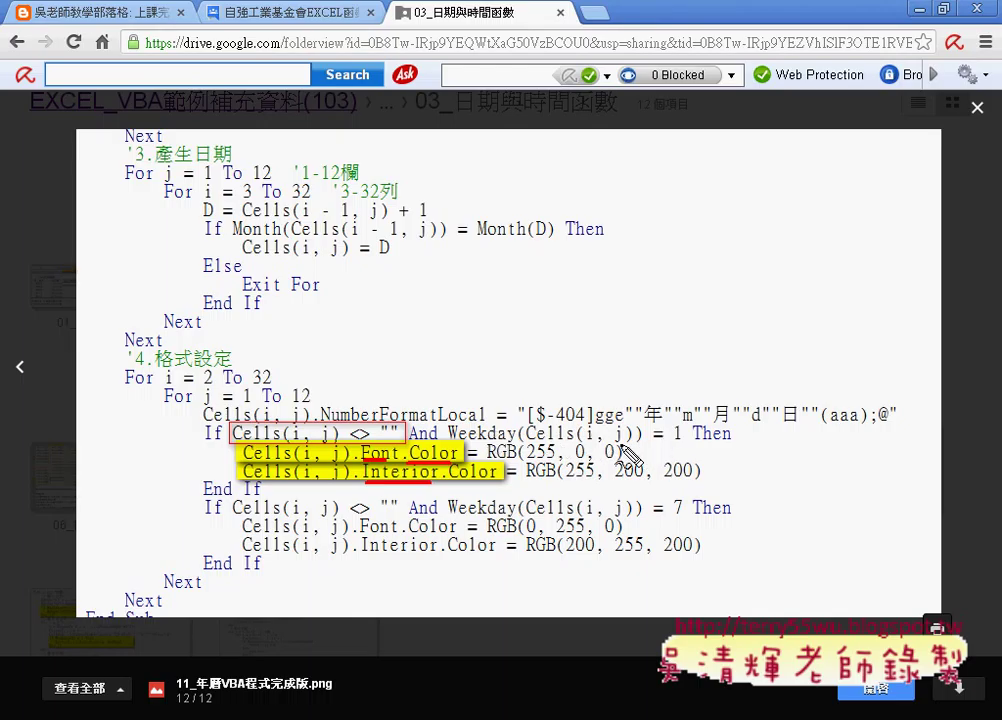
Underline the Weekday = 1 and Weekday = 7 conditions in red, then clear the marks.
drag(465, 441, 692, 442)
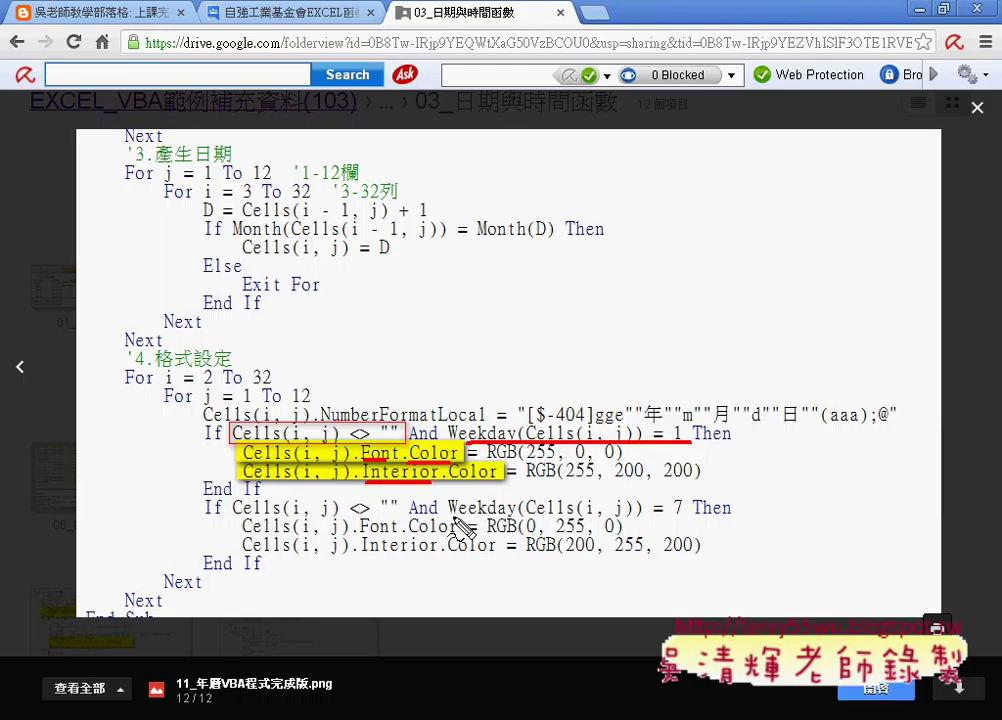
drag(450, 517, 686, 518)
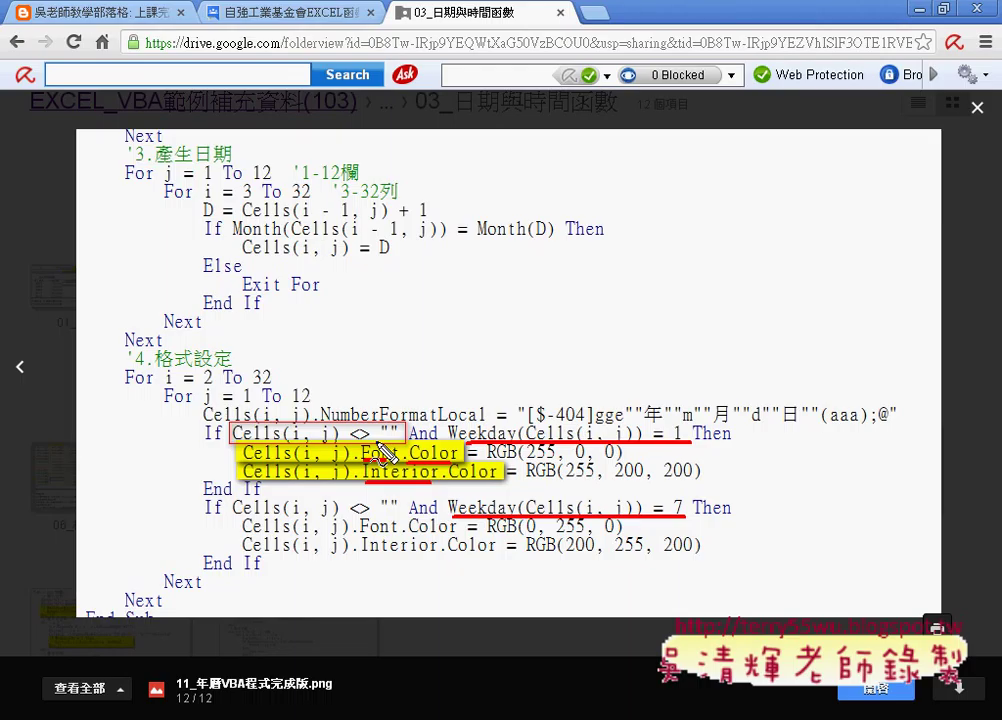
key(Escape)
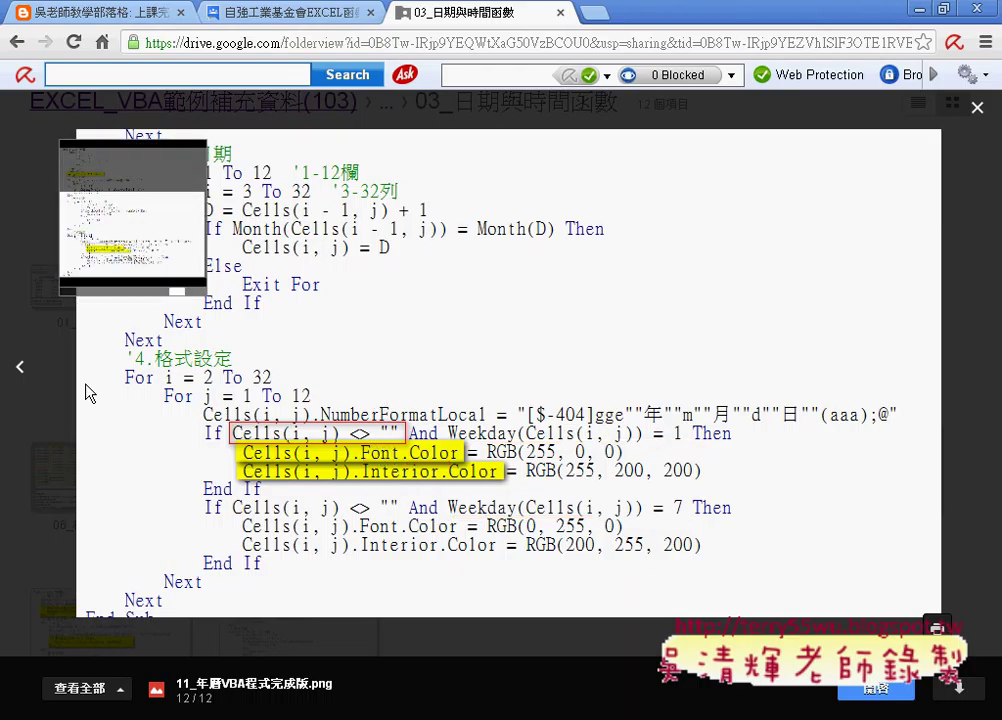
View the previous code image, then bring the 3日期與時間函數.xls workbook to the front.
click(22, 368)
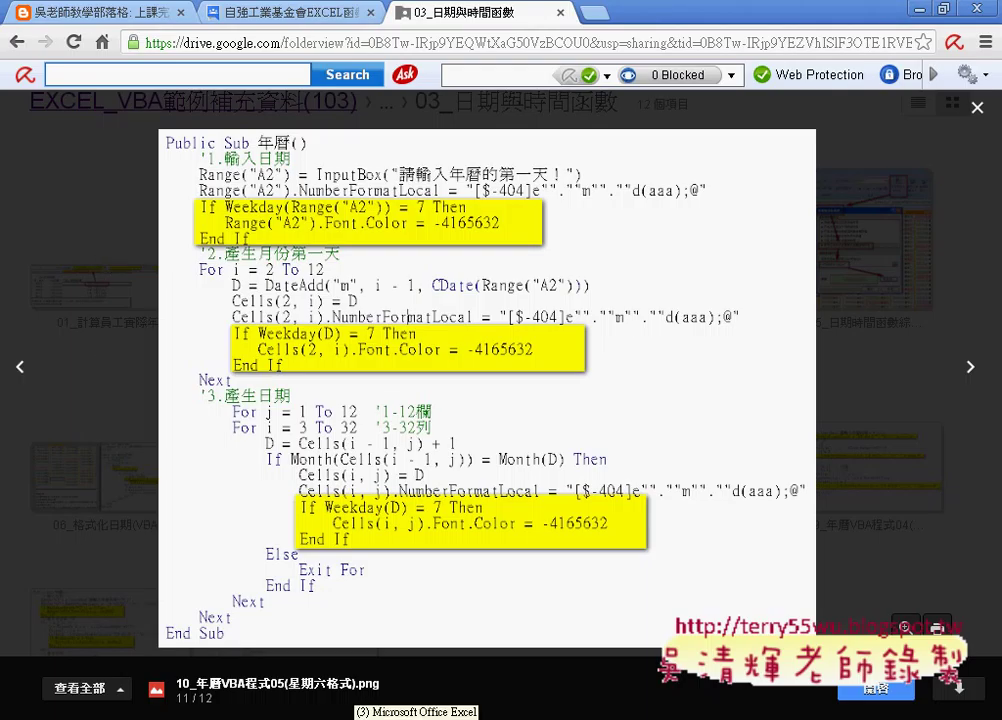
click(415, 714)
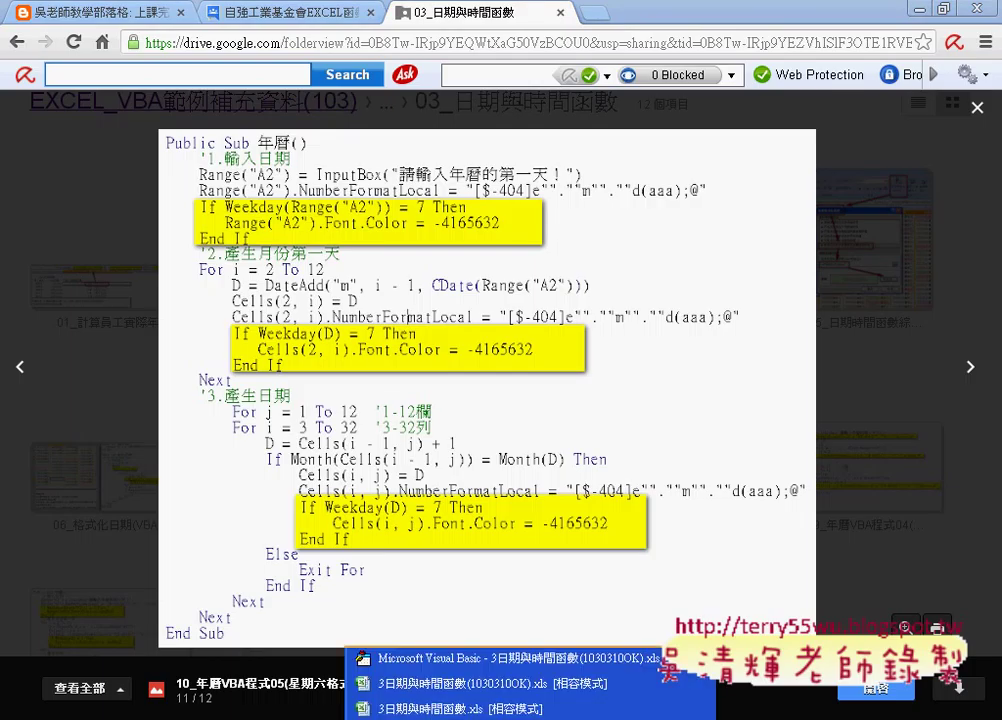
click(414, 672)
Go through the WEEKDAY, WORKDAY and 綜合練習 sheets to the 綜合練習 (3) calendar.
click(280, 694)
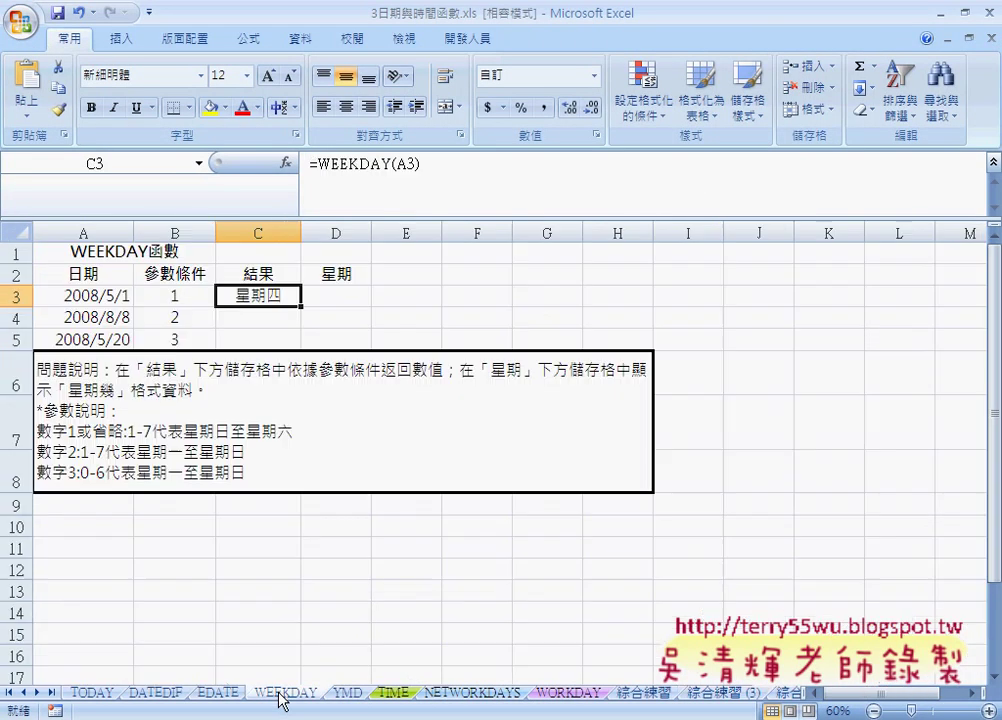
click(562, 696)
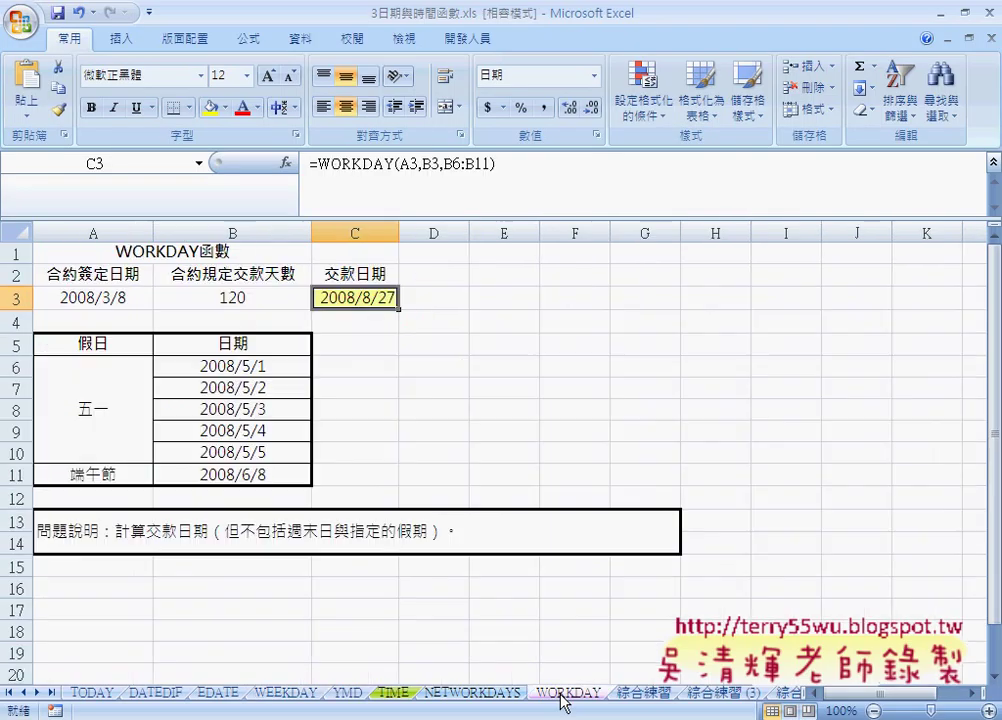
click(627, 702)
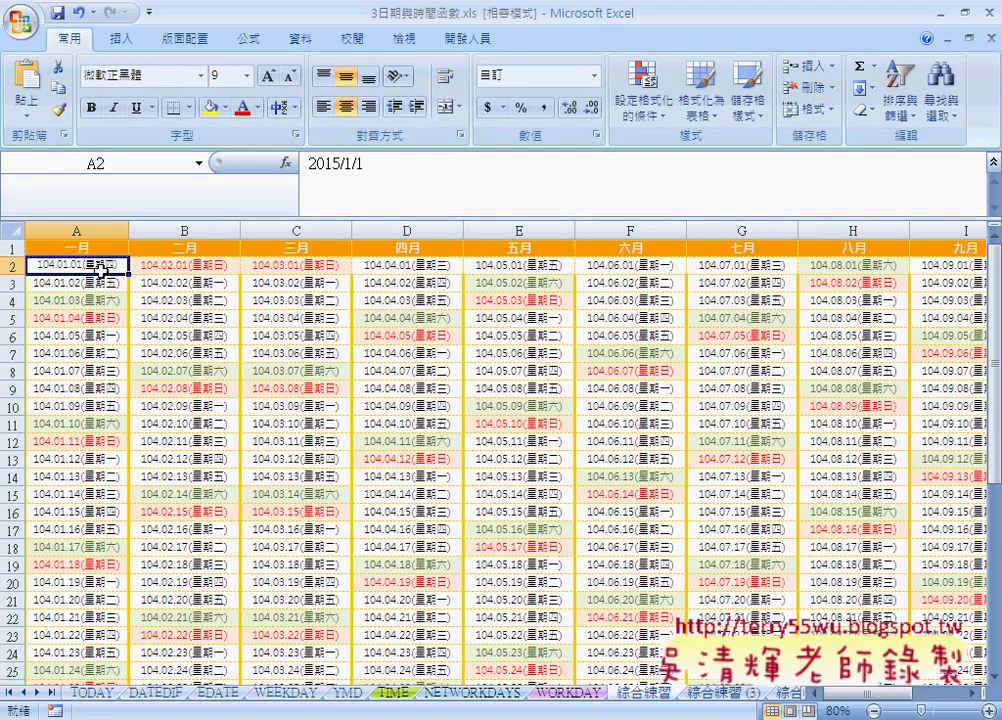
click(720, 696)
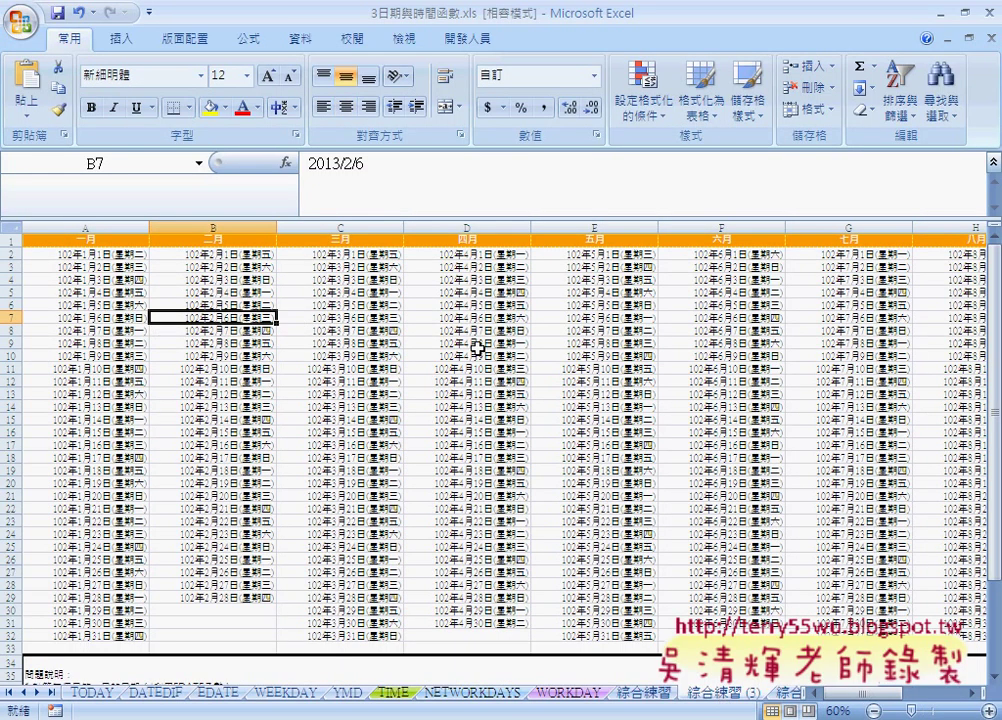